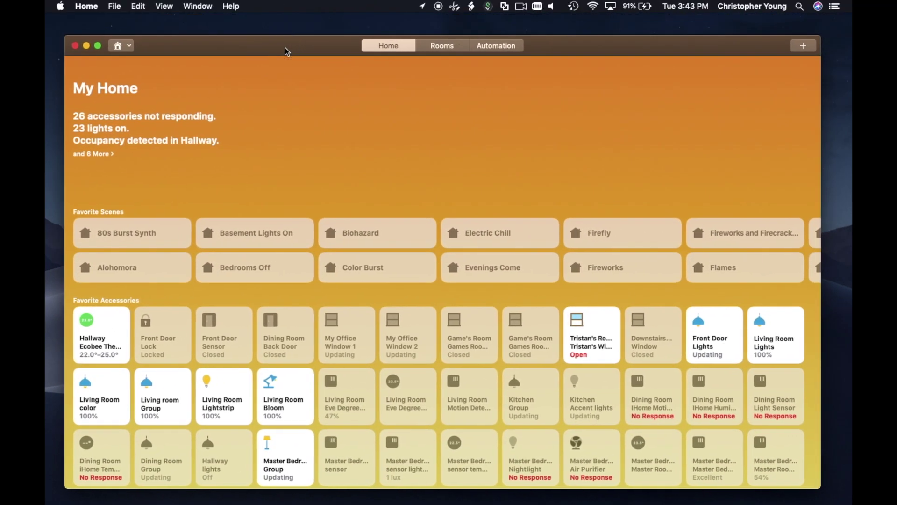
- Bring the Home window forward and view the Logi Circle camera's live feed, then close it
click(92, 26)
click(156, 47)
scroll(397, 198, down, 2)
scroll(397, 197, down, 10)
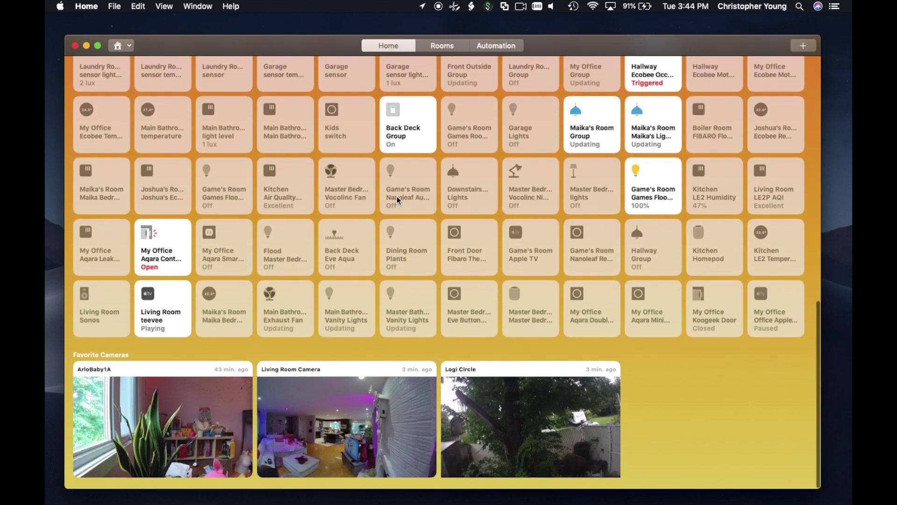
scroll(397, 196, down, 2)
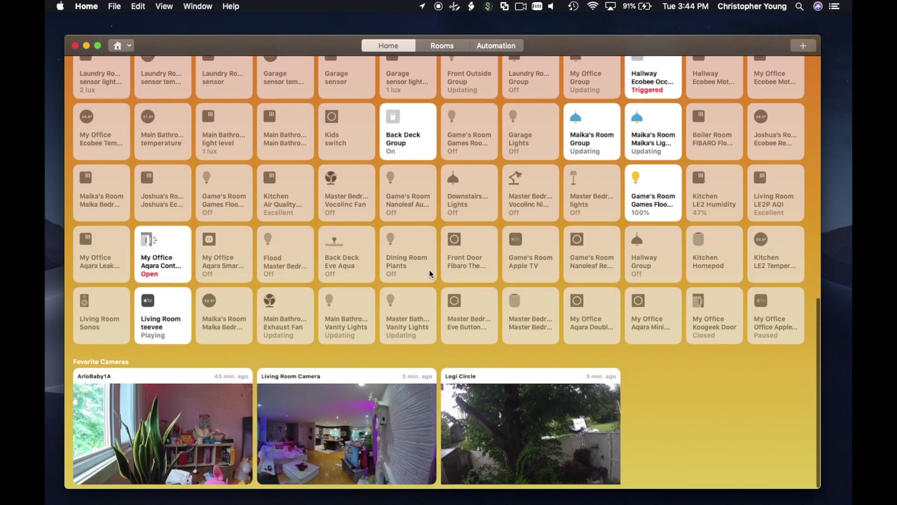
click(497, 449)
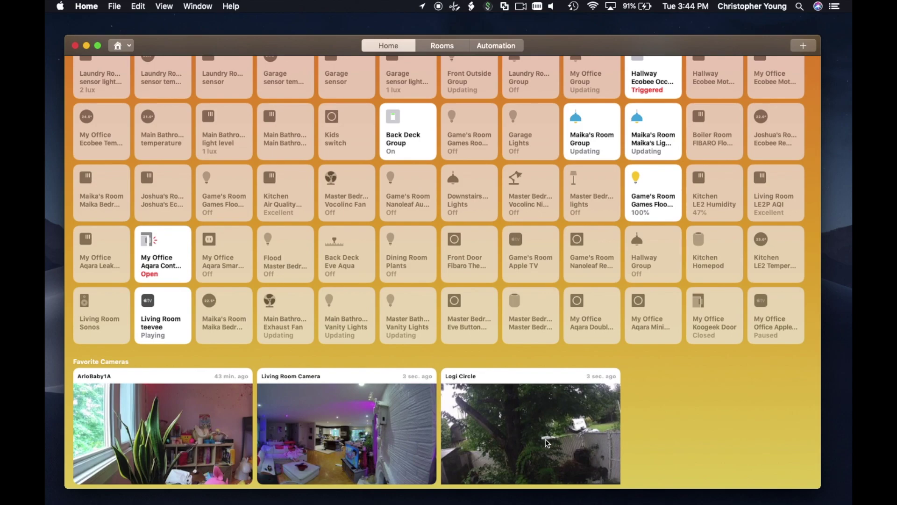
click(509, 411)
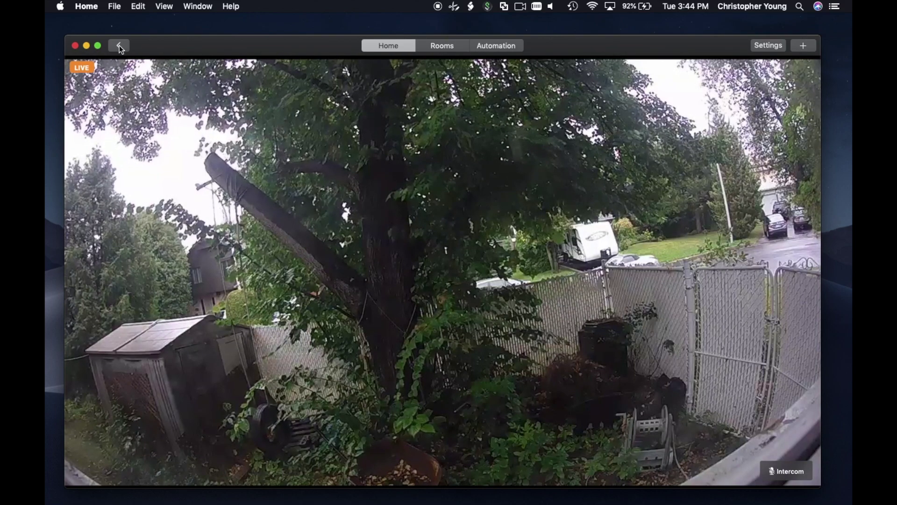
click(119, 46)
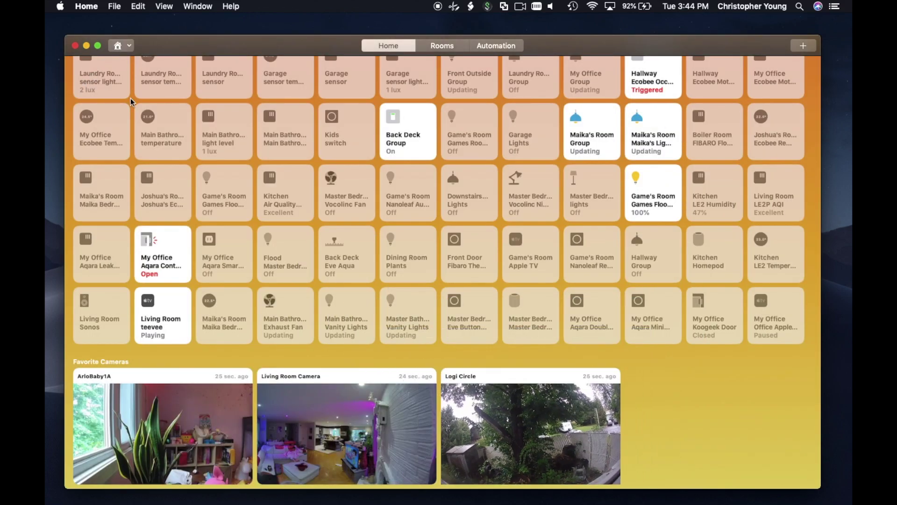
- Check the dashboard's list of accessories needing attention, then close it
scroll(329, 267, up, 15)
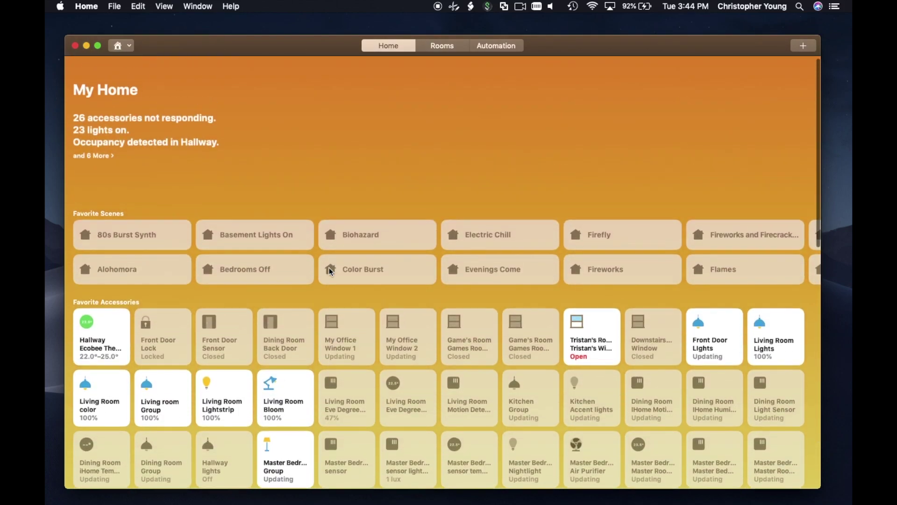
scroll(342, 282, down, 5)
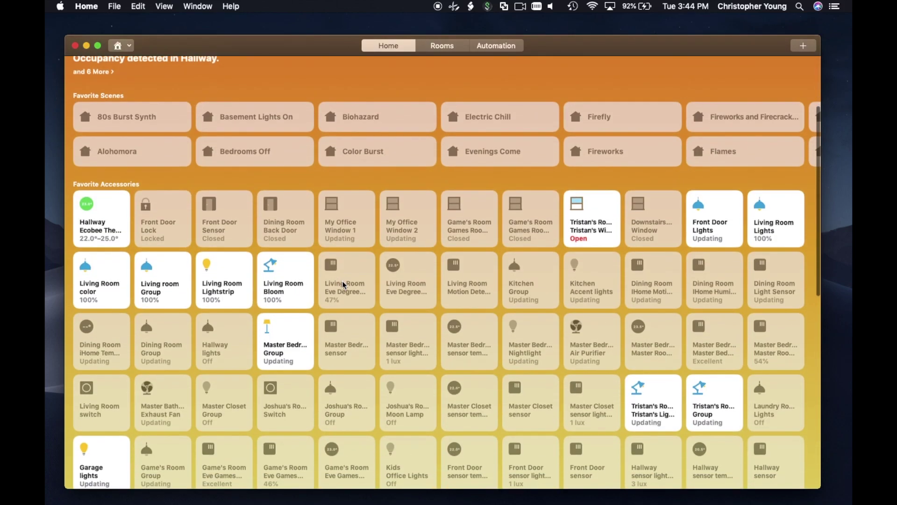
scroll(343, 281, up, 2)
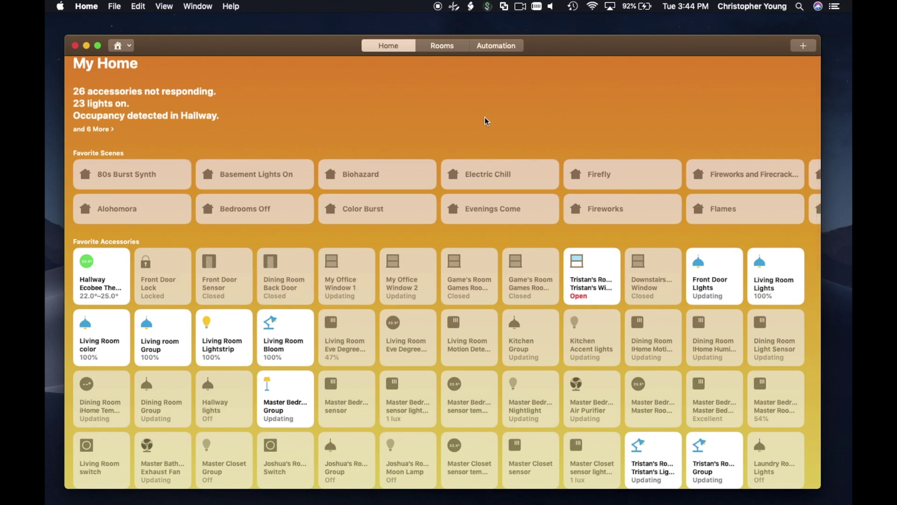
click(582, 112)
click(509, 93)
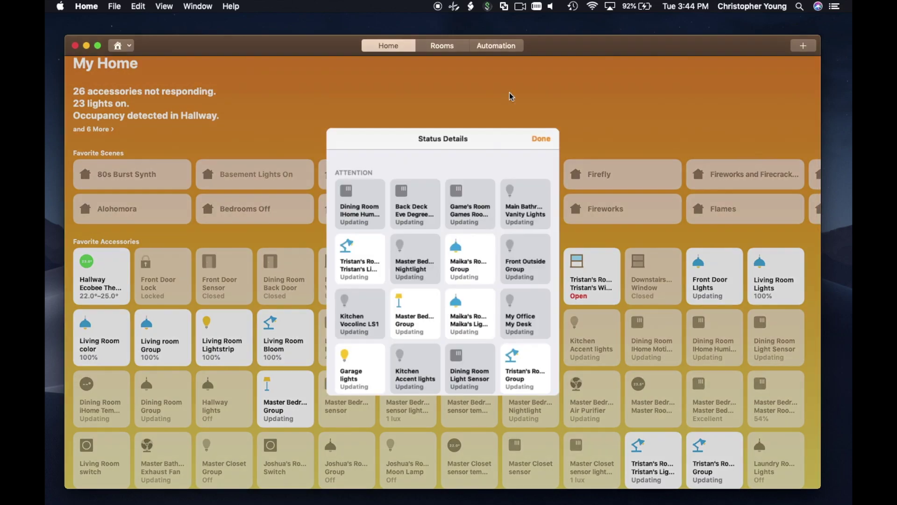
click(543, 139)
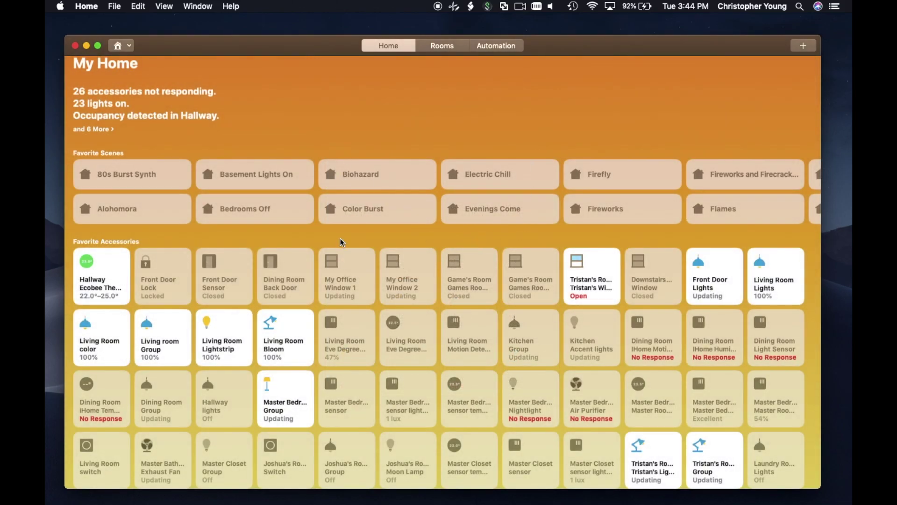
- Toggle the Living Room Lightstrip off and on, then leave its brightness at 100%
click(218, 347)
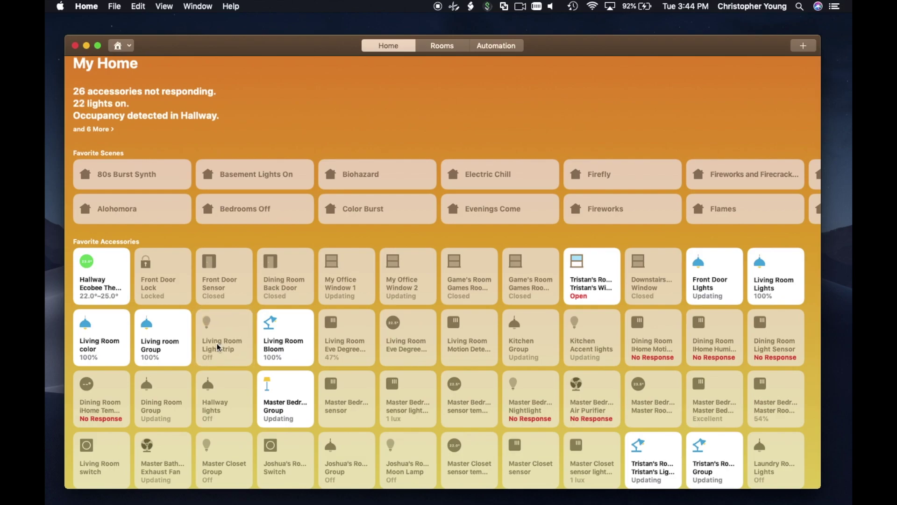
click(217, 347)
right_click(218, 345)
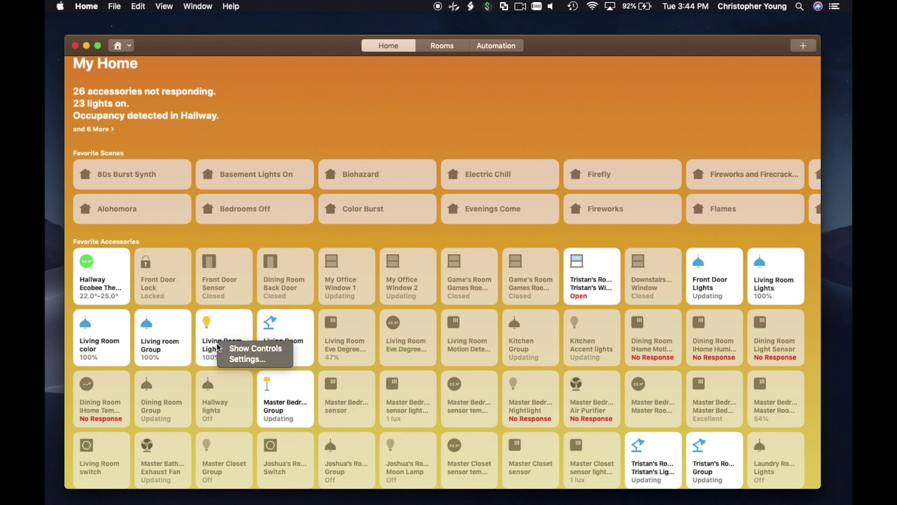
click(246, 351)
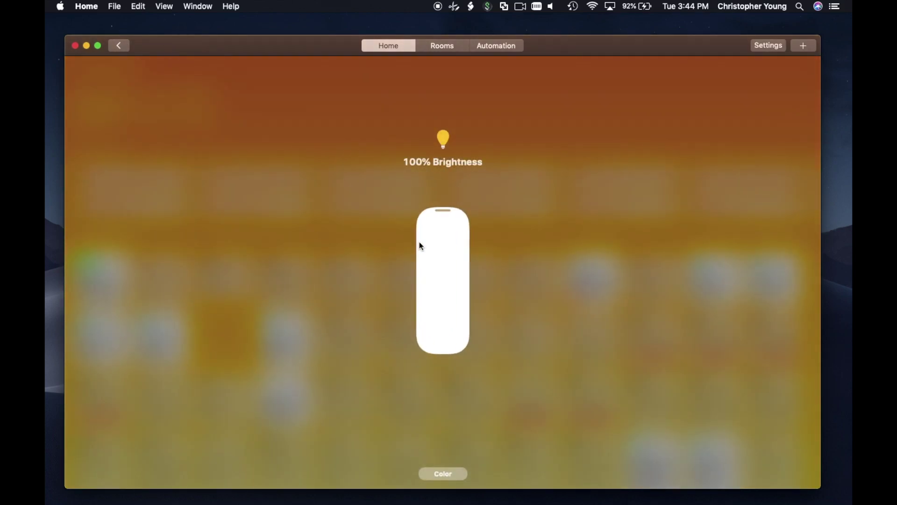
drag(441, 210, 457, 186)
- Browse the Lightstrip's colour presets, then choose Settings… from its menu
click(444, 475)
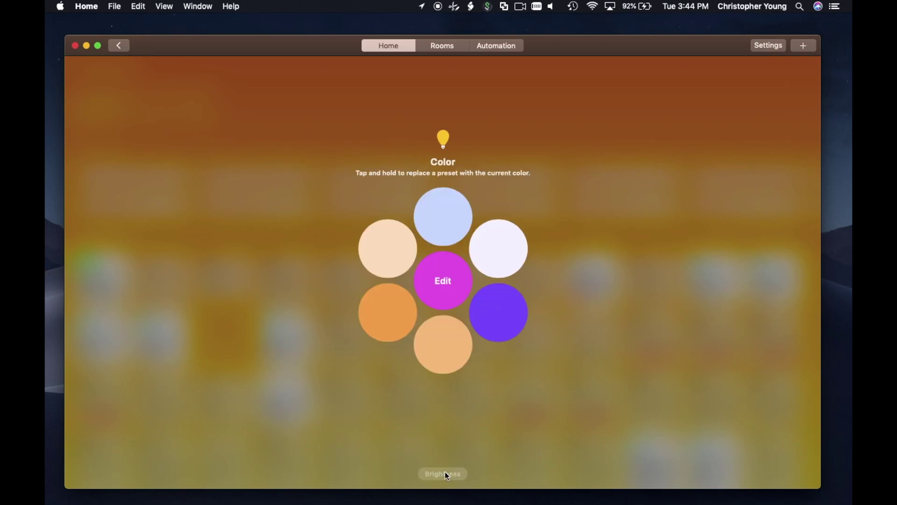
click(672, 251)
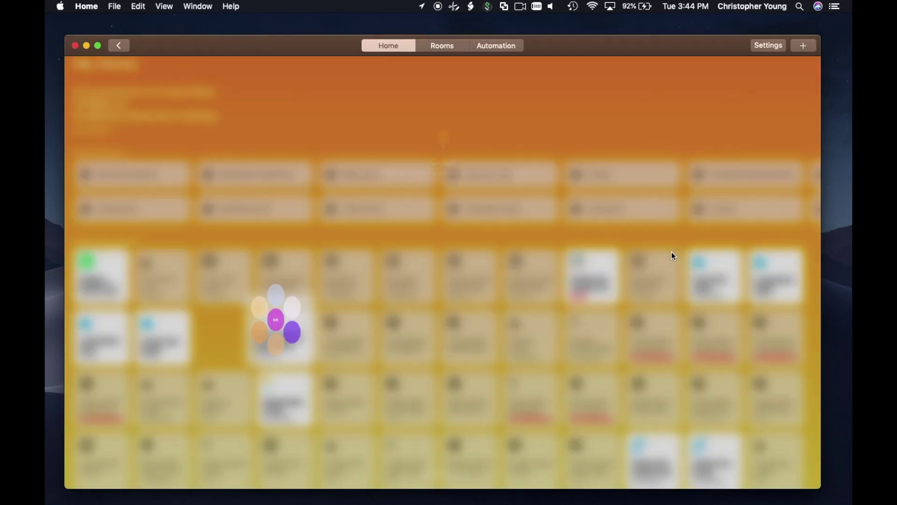
right_click(236, 325)
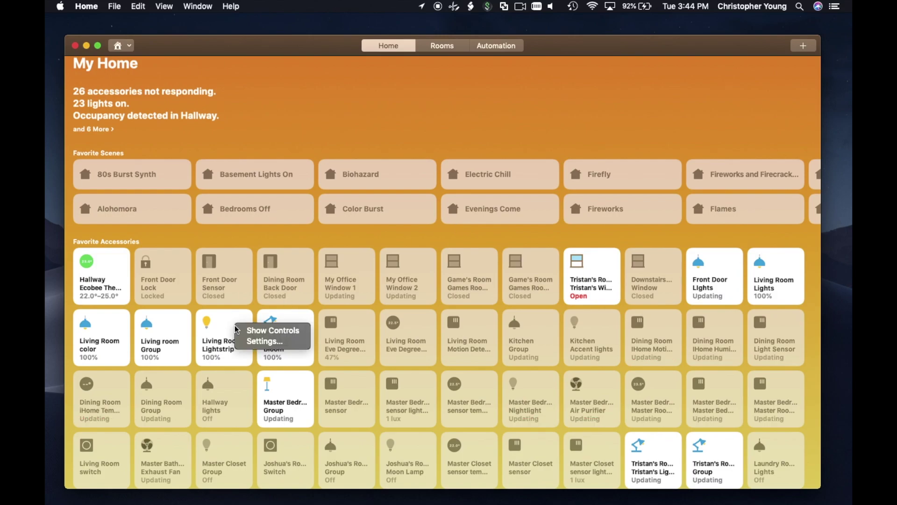
click(251, 342)
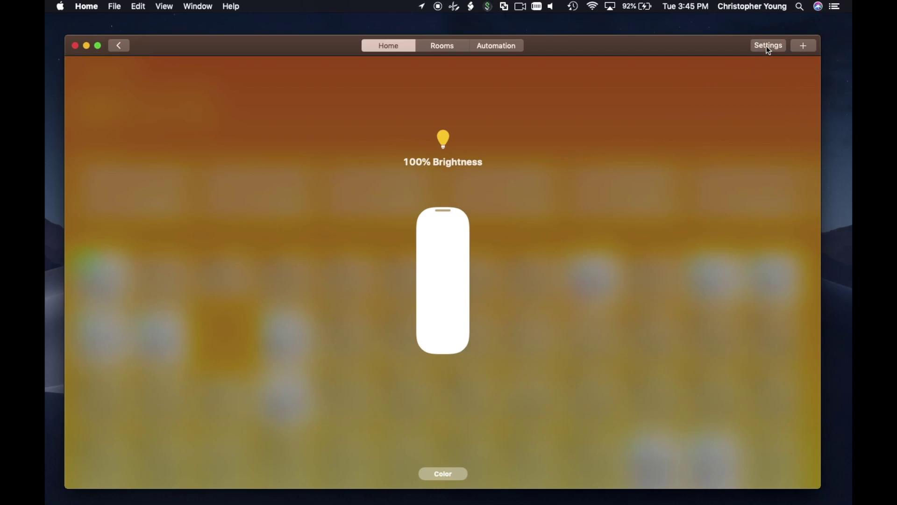
- Scroll through the Lightstrip settings sheet, close it with Done, and return to the dashboard
click(767, 46)
scroll(439, 355, down, 2)
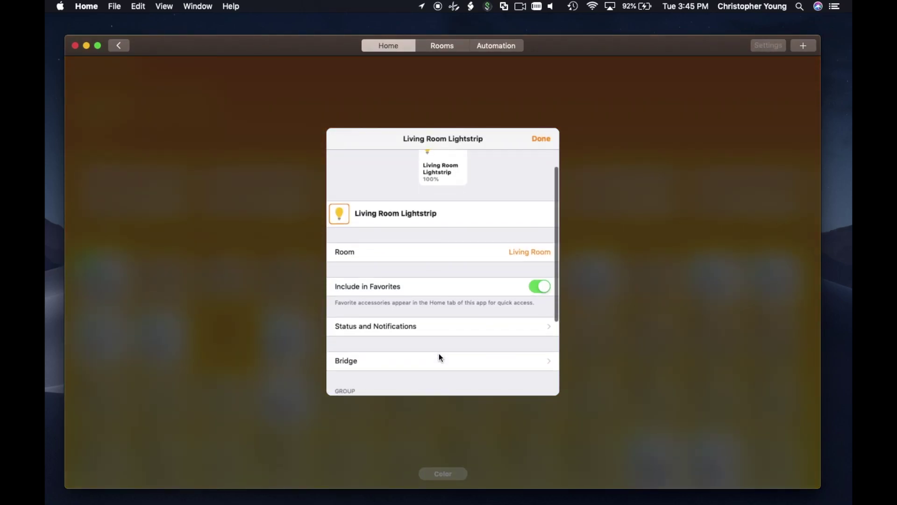
scroll(439, 355, down, 5)
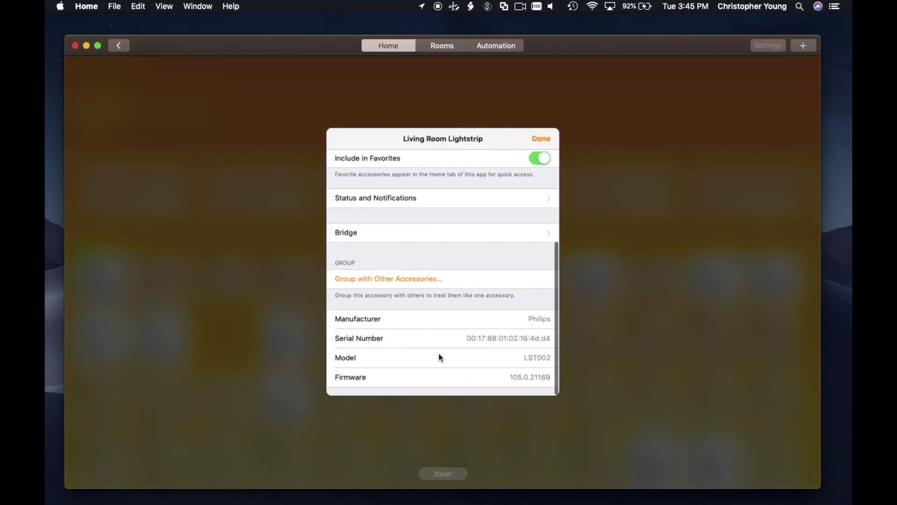
scroll(439, 353, up, 7)
click(543, 141)
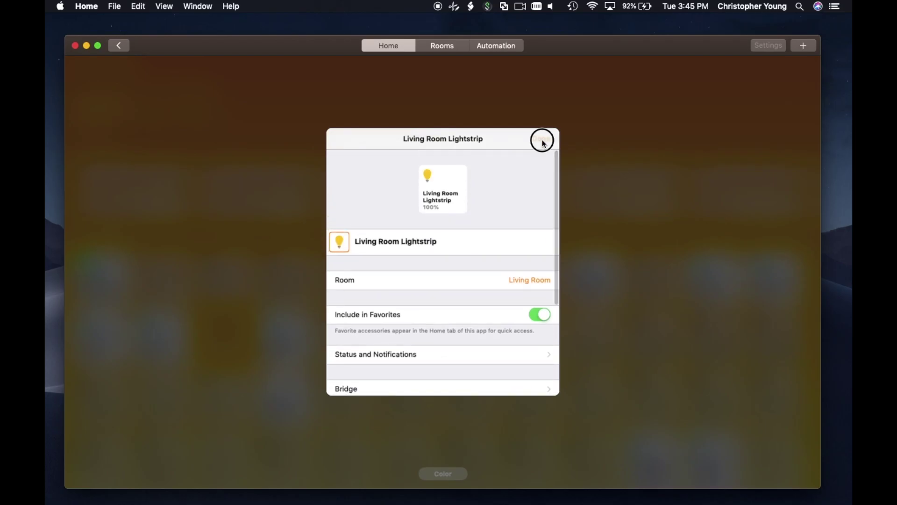
click(276, 196)
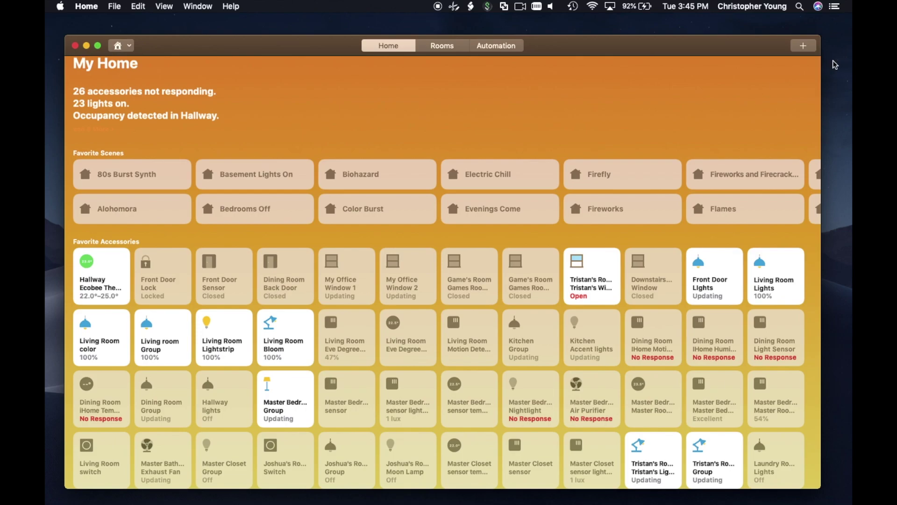
- Preview the Add Automation/Add Scene options, dismiss them, and open Rooms on My Office
click(802, 49)
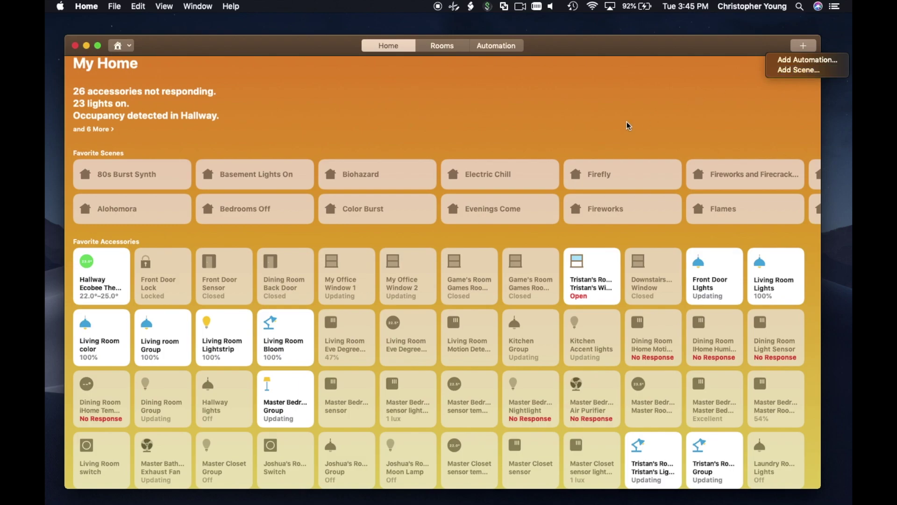
click(603, 40)
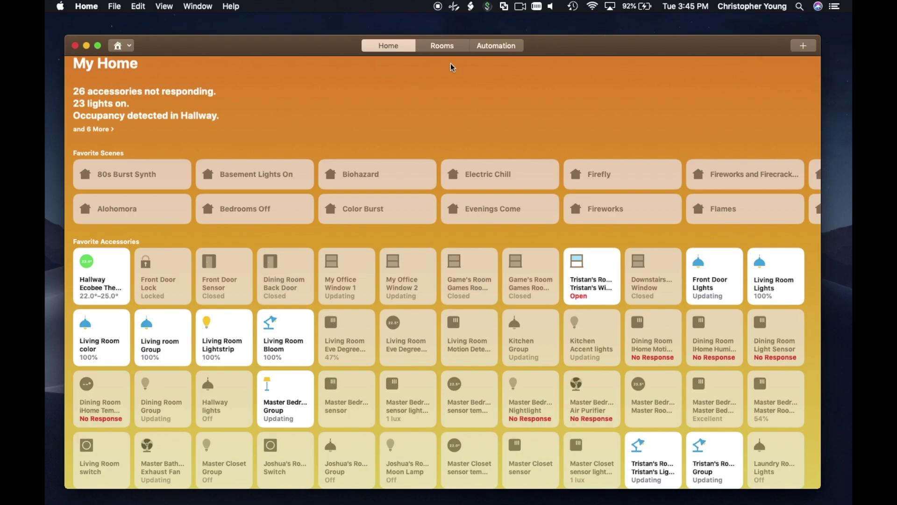
click(441, 46)
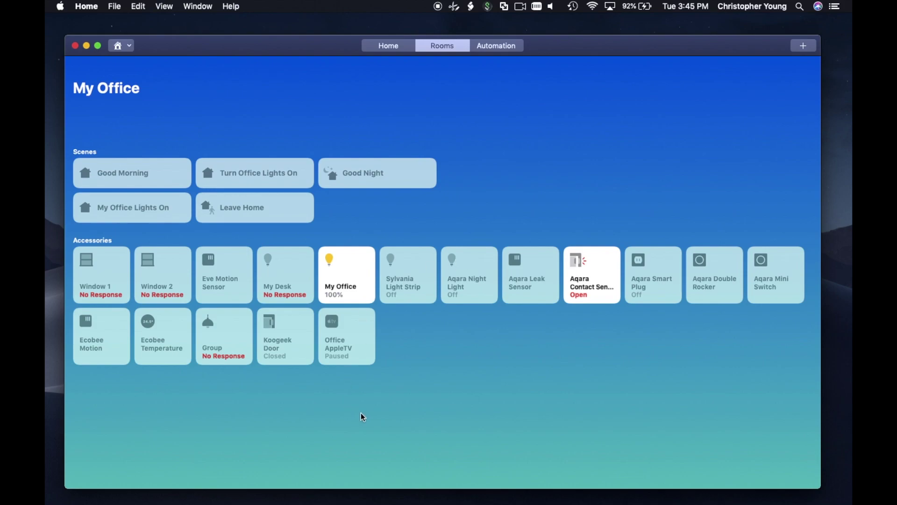
- Inspect and cancel the 11:00 PM, Daily automation, then start a new automation via +
click(496, 45)
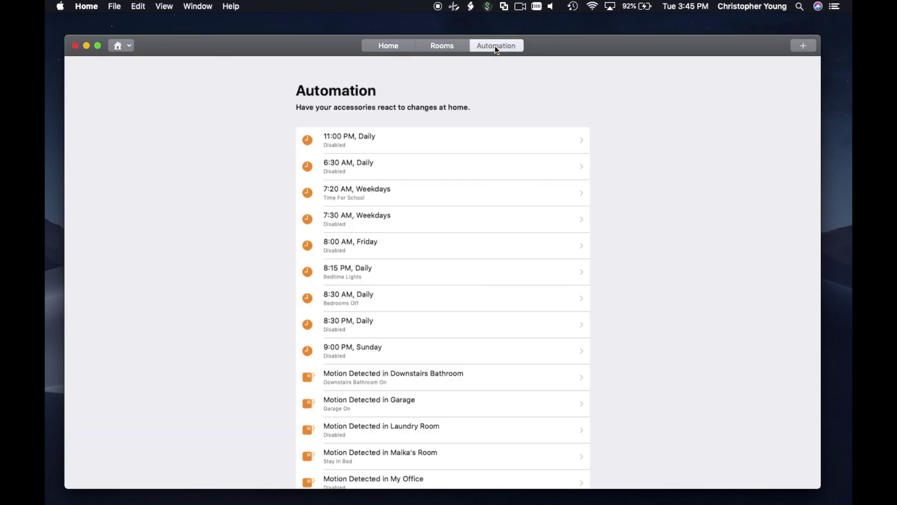
scroll(462, 243, down, 3)
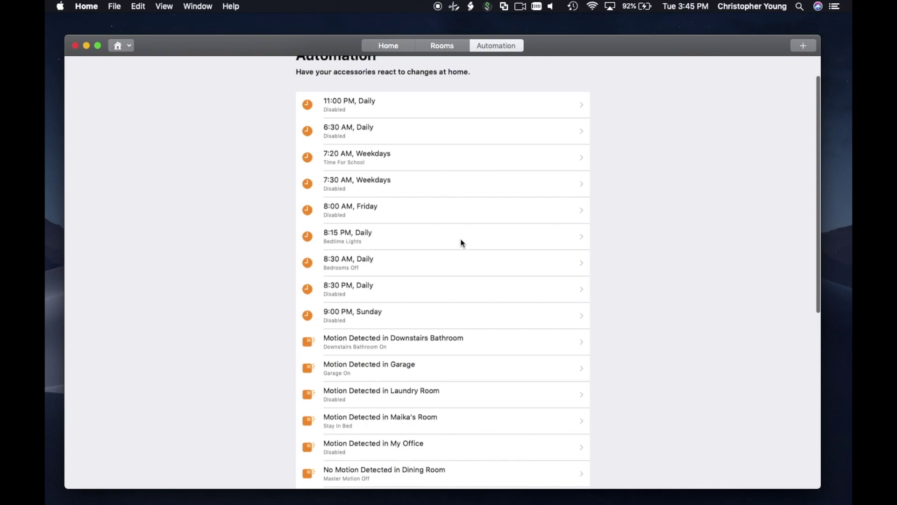
scroll(462, 243, up, 3)
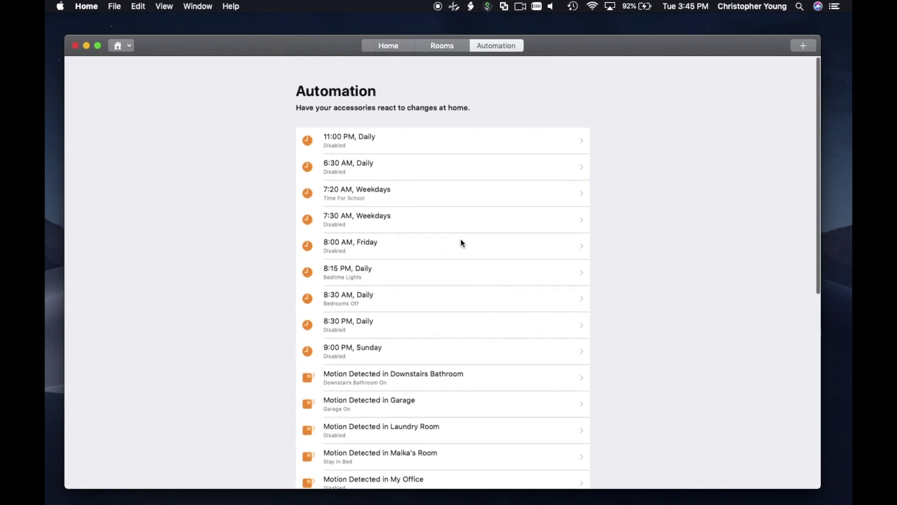
click(518, 138)
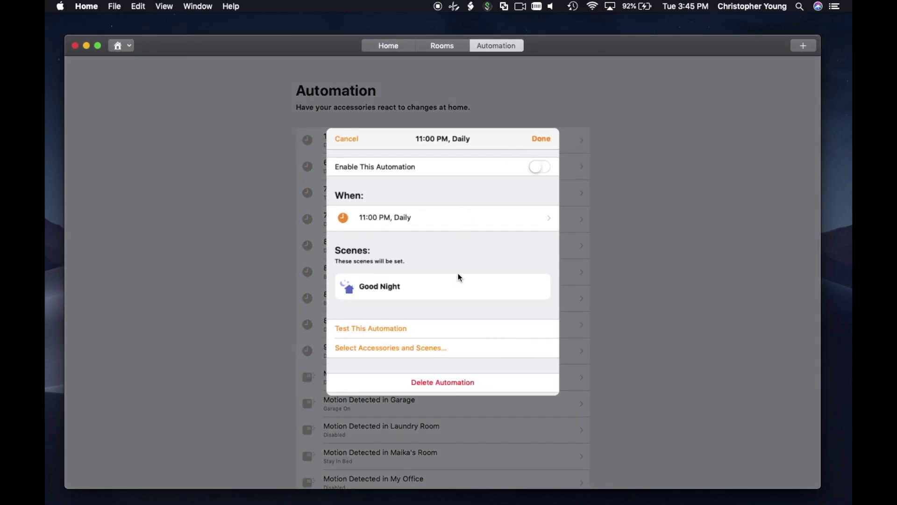
scroll(460, 284, down, 1)
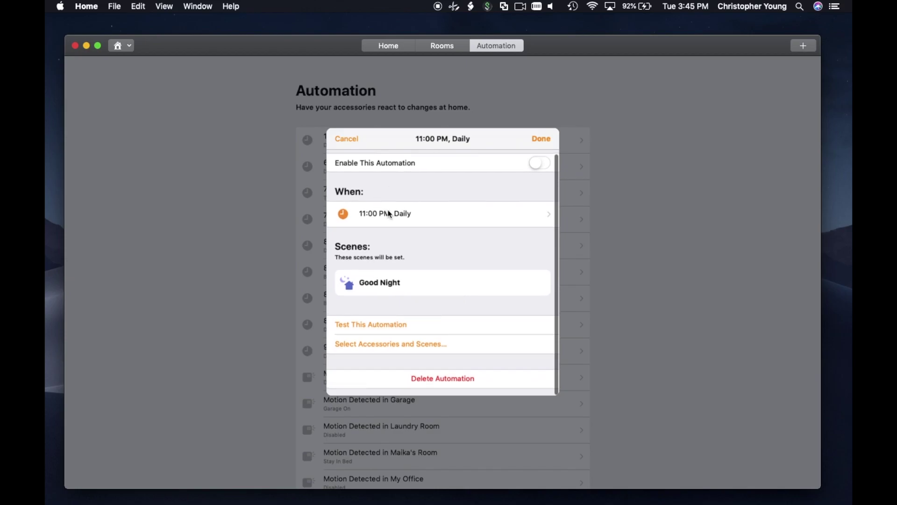
click(348, 139)
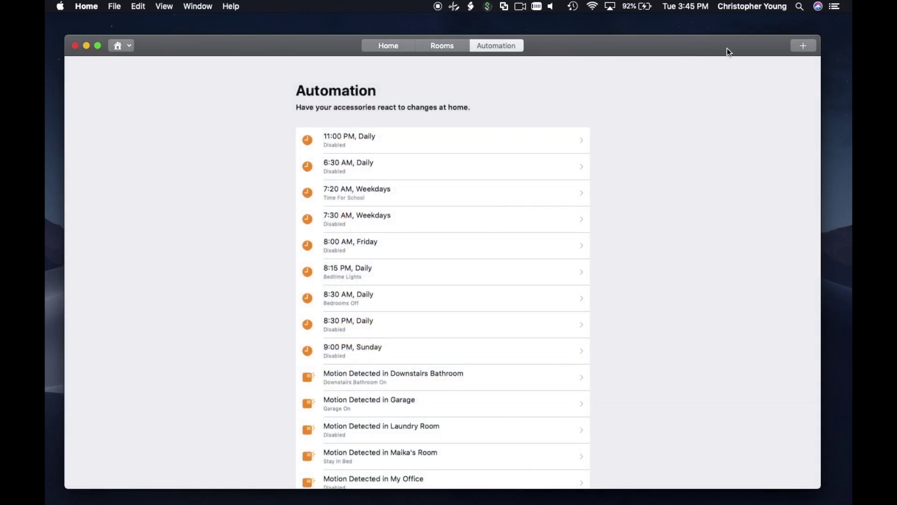
click(801, 46)
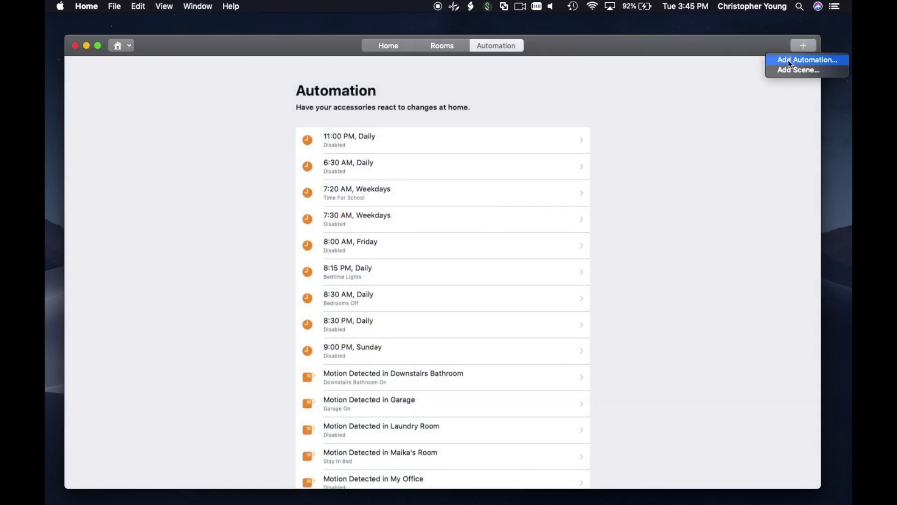
click(790, 63)
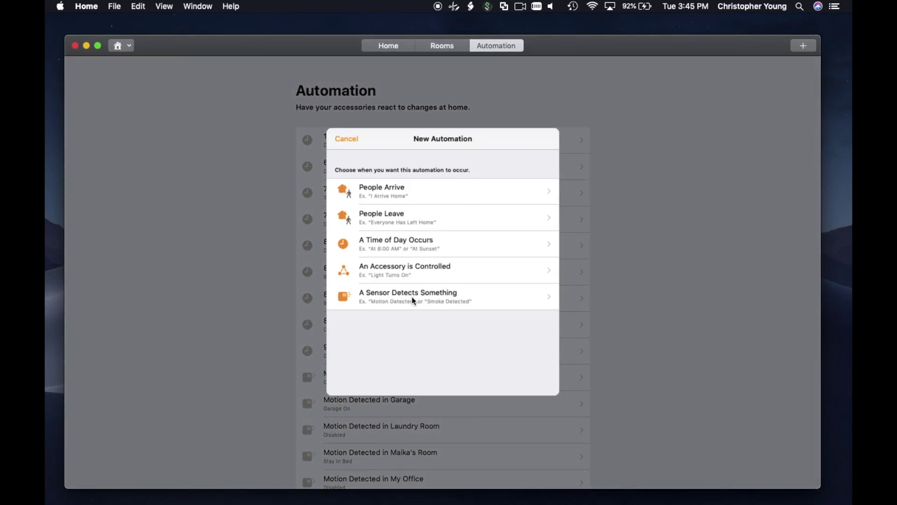
- Cancel the new automation and open the home settings via Edit > Edit Home…
click(342, 140)
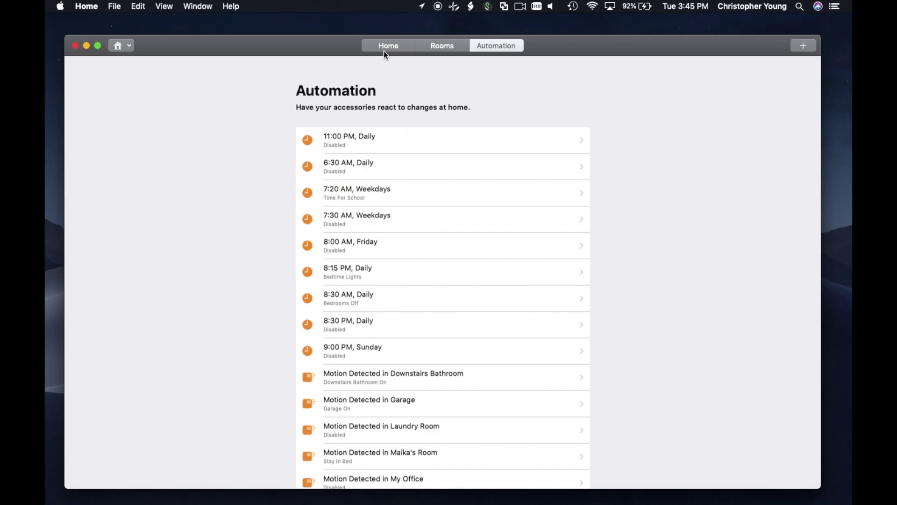
click(384, 49)
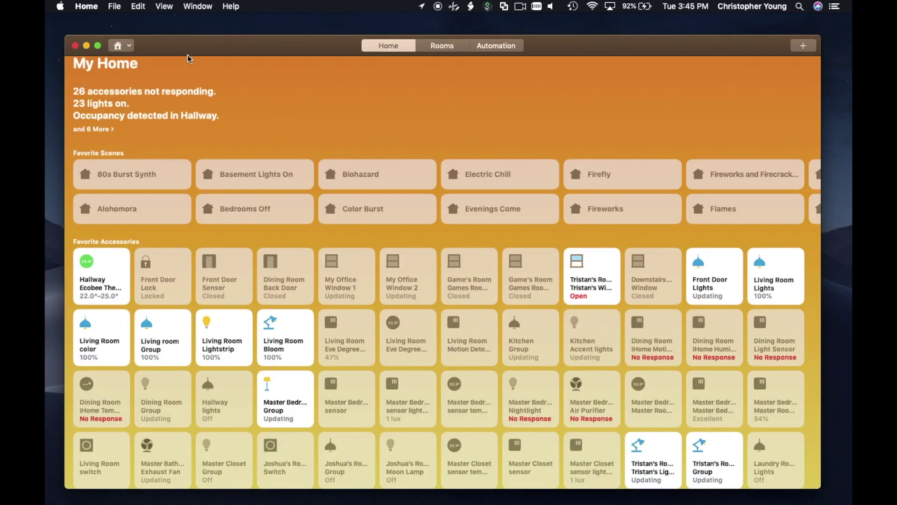
click(114, 7)
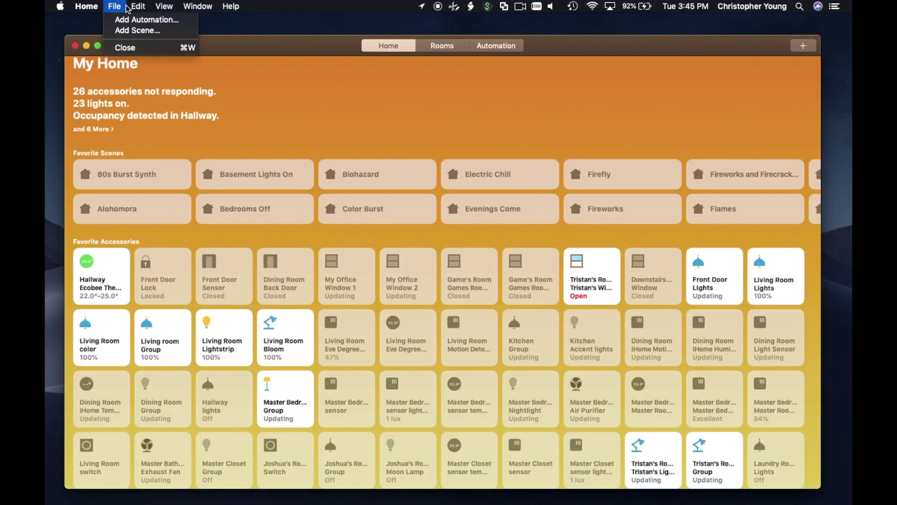
mouse_move(138, 7)
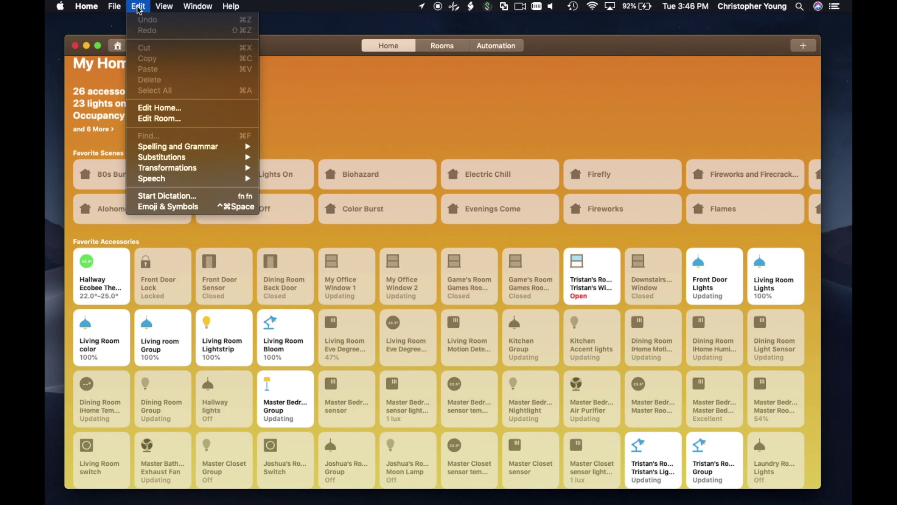
click(168, 108)
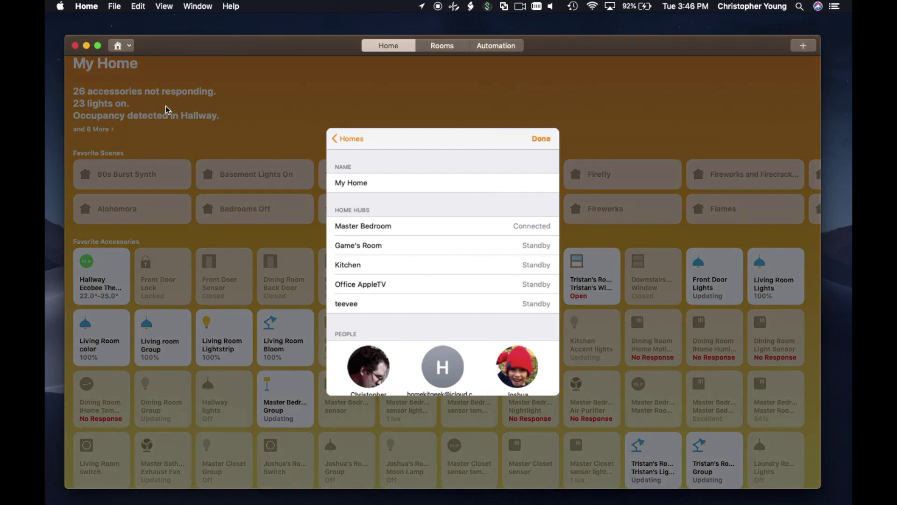
- Change the home wallpaper from orange to the blue gradient, briefly trying green
scroll(414, 311, down, 8)
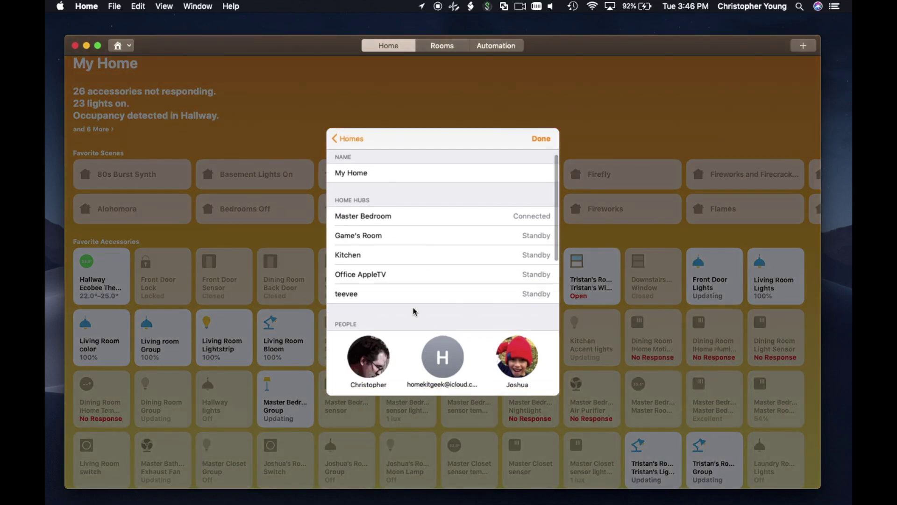
scroll(413, 310, down, 10)
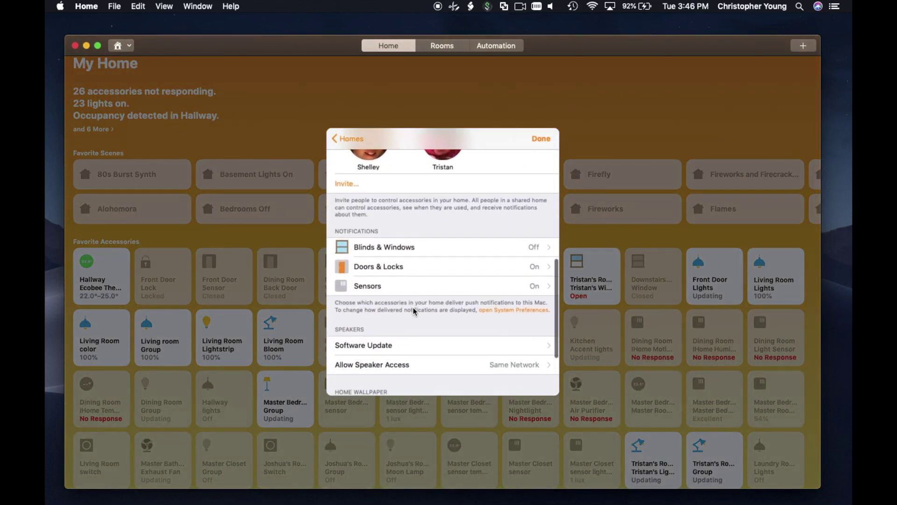
scroll(415, 311, down, 3)
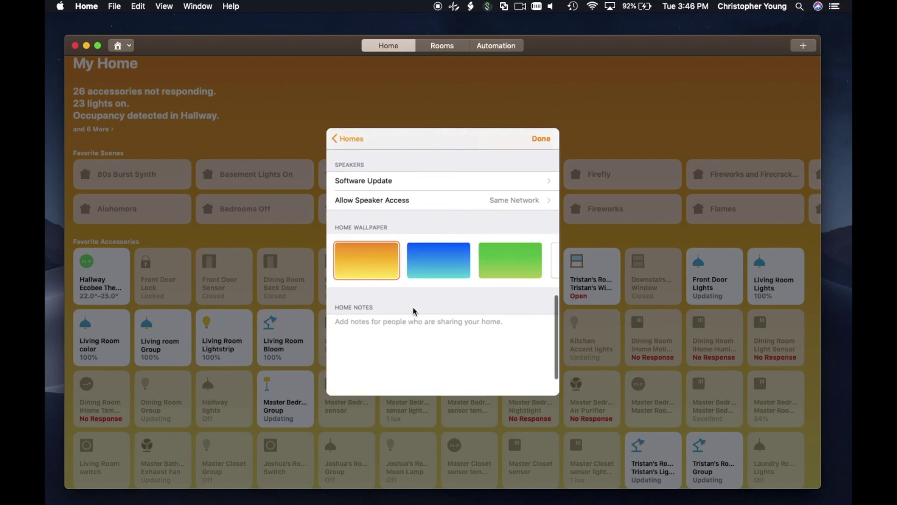
click(444, 268)
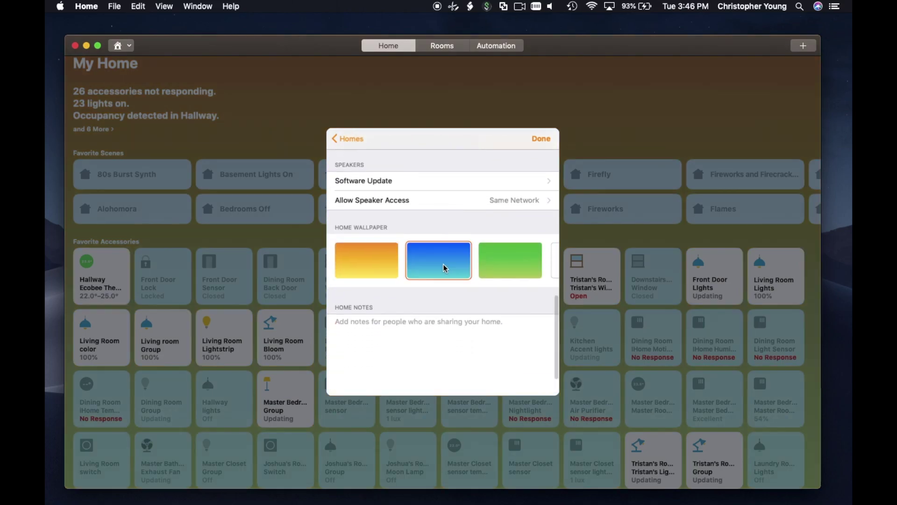
click(505, 270)
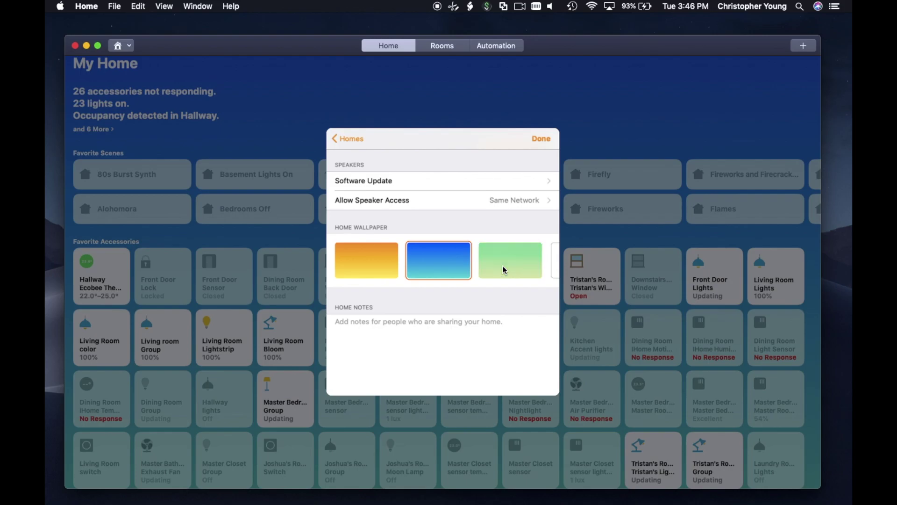
click(444, 262)
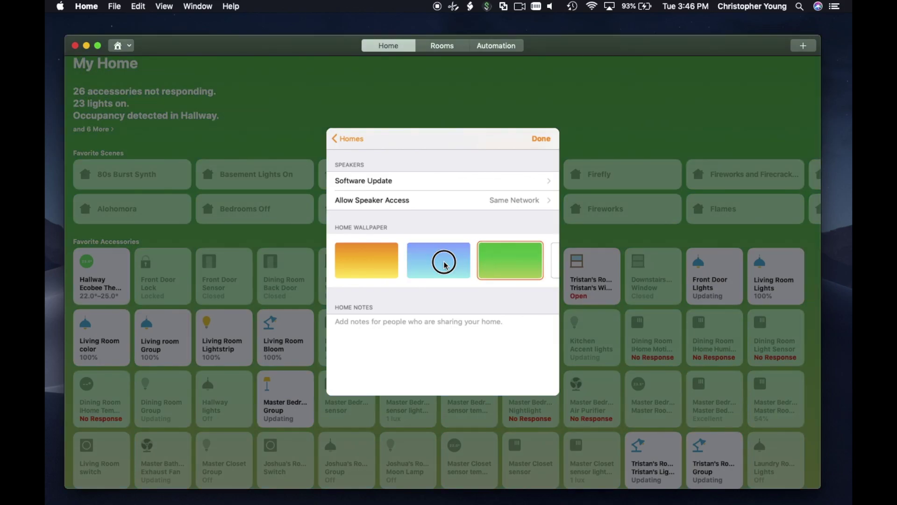
scroll(444, 261, right, 3)
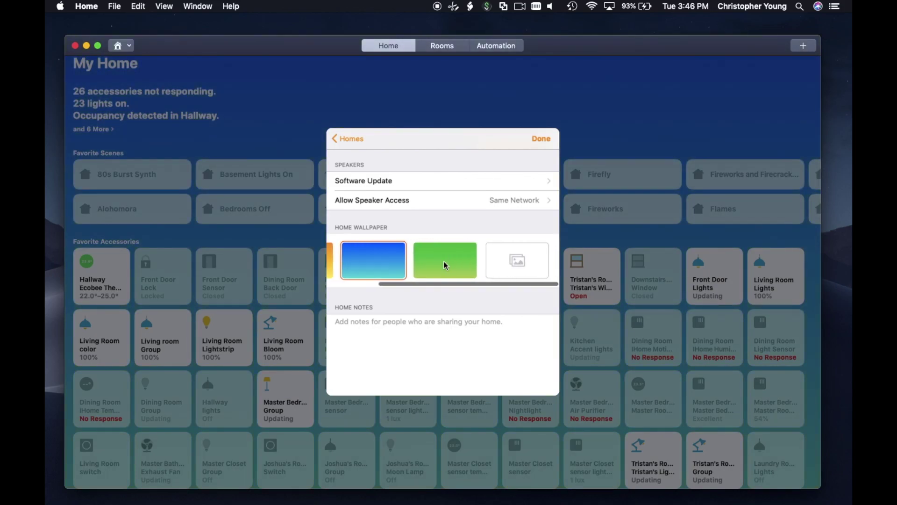
- Drop a photo from Finder into the custom wallpaper slot and save the home settings
click(519, 262)
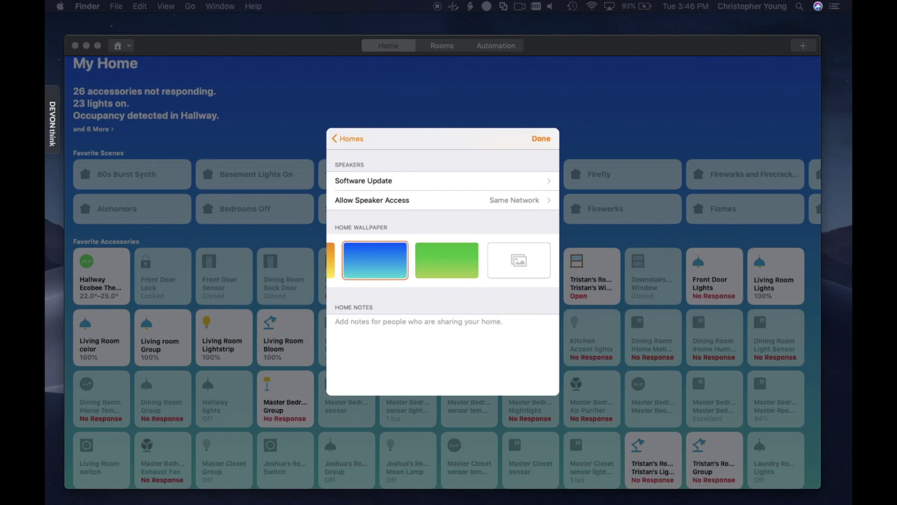
drag(883, 254, 522, 268)
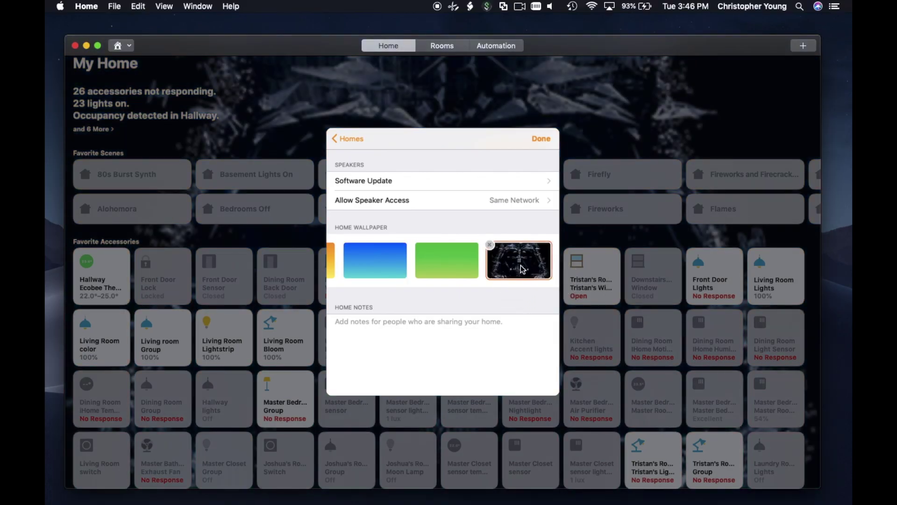
click(542, 138)
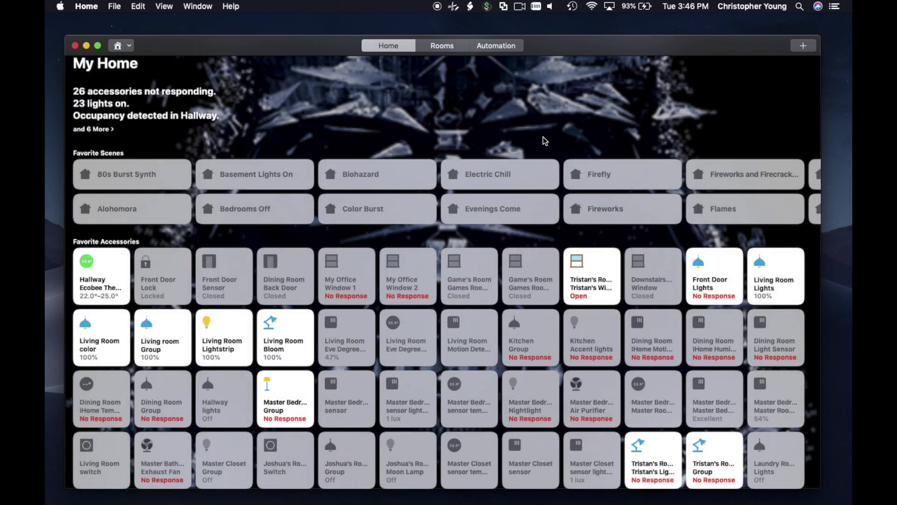
- Run the Bedrooms Off favourite scene from the dashboard
click(253, 212)
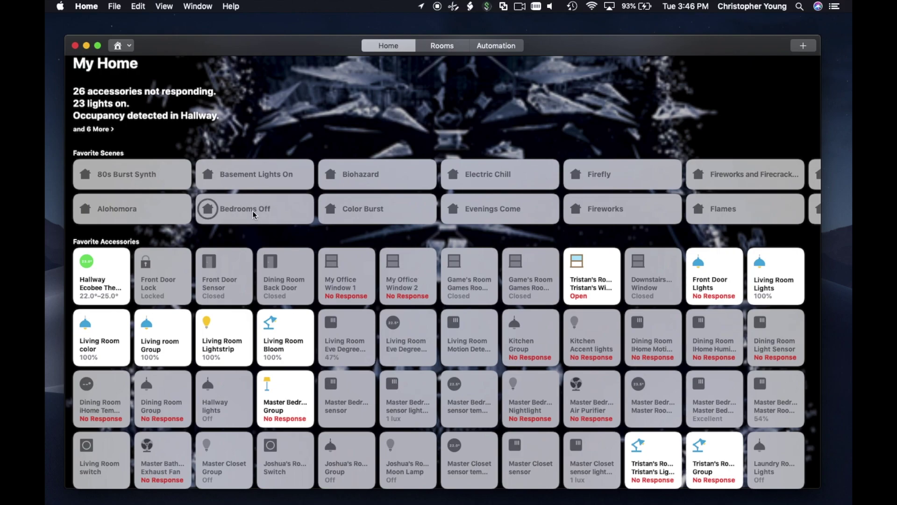